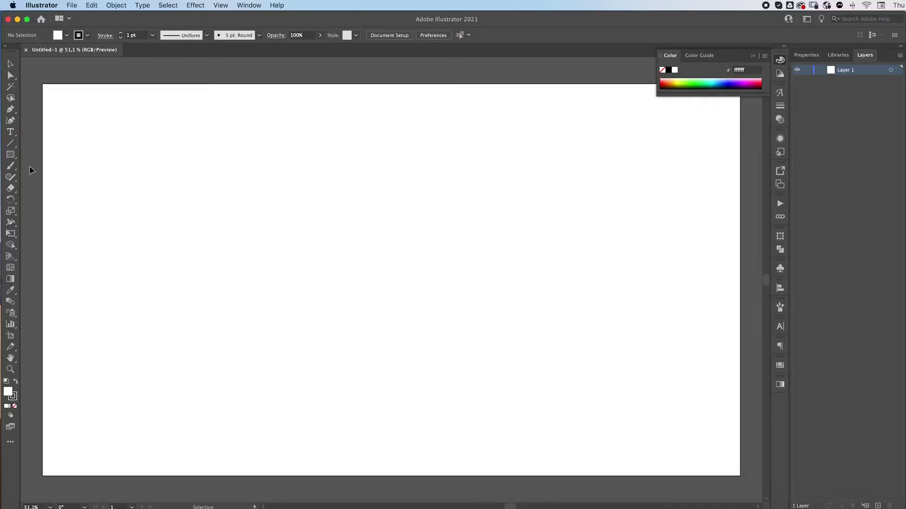
Draw a rectangle covering the whole 1920 × 1080 px artboard with no outline
{"action": "left_click", "coordinate": [10, 155]}
{"action": "left_click_drag", "start_coordinate": [43, 85], "coordinate": [740, 476]}
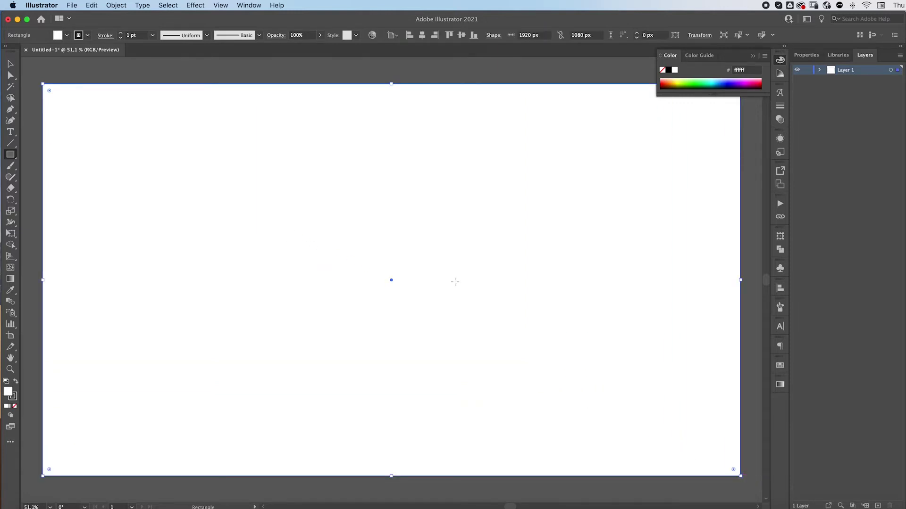
{"action": "key", "text": "x"}
{"action": "left_click", "coordinate": [14, 406]}
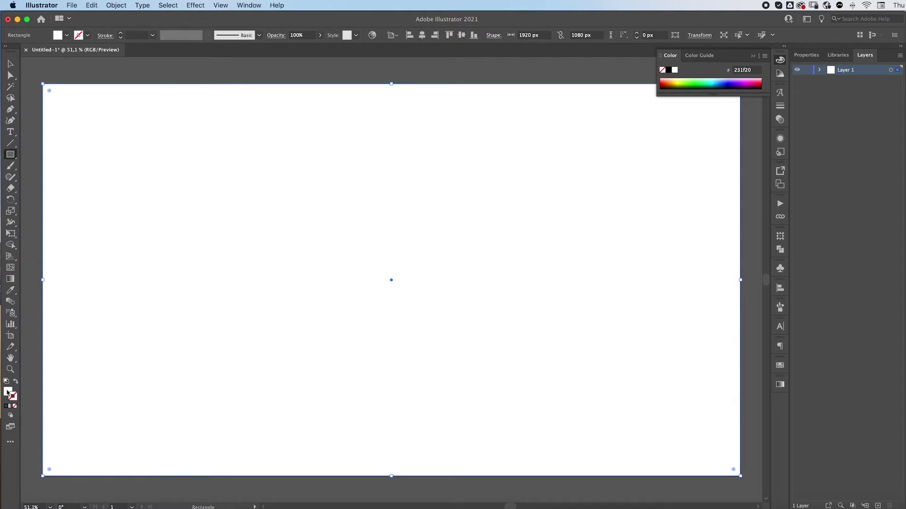
Fill the rectangle with blue 349cea and deselect it
{"action": "double_click", "coordinate": [8, 391]}
{"action": "left_click_drag", "start_coordinate": [288, 303], "coordinate": [226, 375]}
{"action": "left_click", "coordinate": [373, 293]}
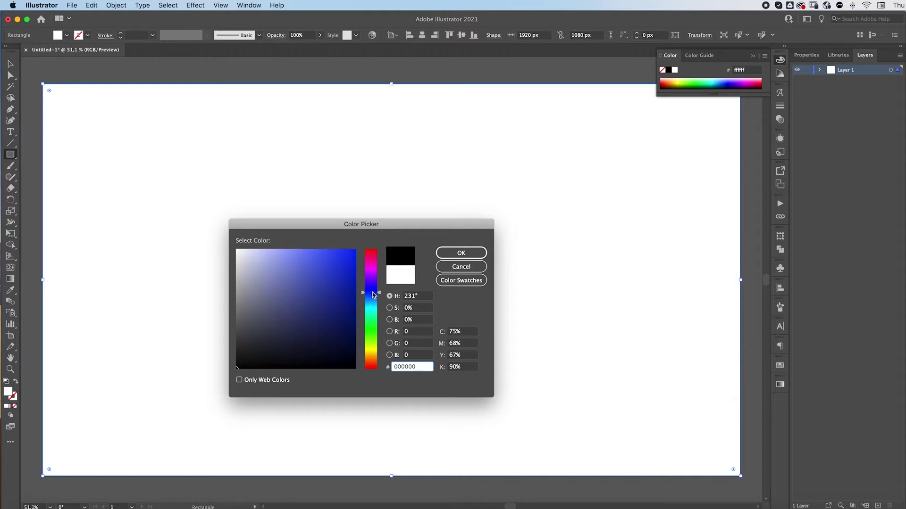
{"action": "mouse_move", "coordinate": [306, 297]}
{"action": "left_mouse_down"}
{"action": "mouse_move", "coordinate": [313, 276]}
{"action": "mouse_move", "coordinate": [300, 258]}
{"action": "mouse_move", "coordinate": [317, 271]}
{"action": "mouse_move", "coordinate": [330, 258]}
{"action": "left_mouse_up"}
{"action": "left_click", "coordinate": [373, 303]}
{"action": "left_click", "coordinate": [450, 255]}
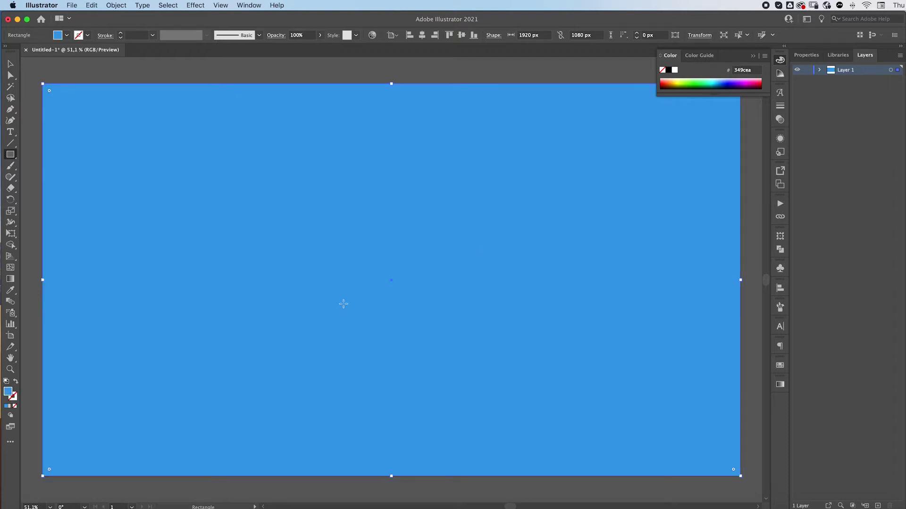
{"action": "key", "text": "super+shift+a"}
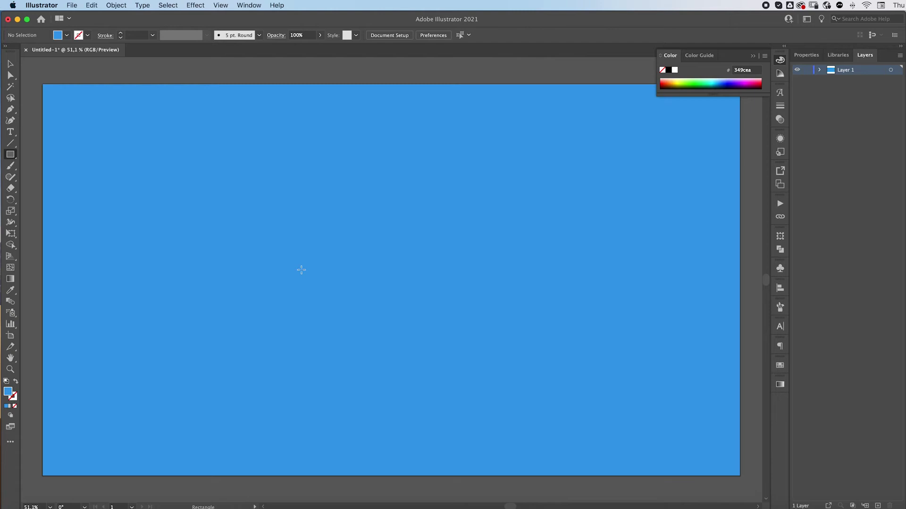
{"action": "key", "text": "v"}
Draw a 580 px circle centred on the artboard with the Ellipse tool
{"action": "left_click", "coordinate": [9, 159]}
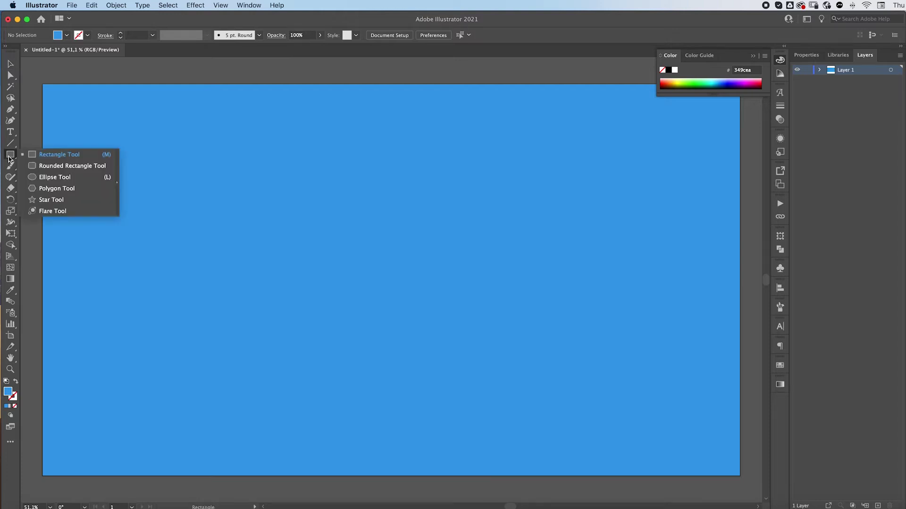
{"action": "left_click", "coordinate": [46, 177]}
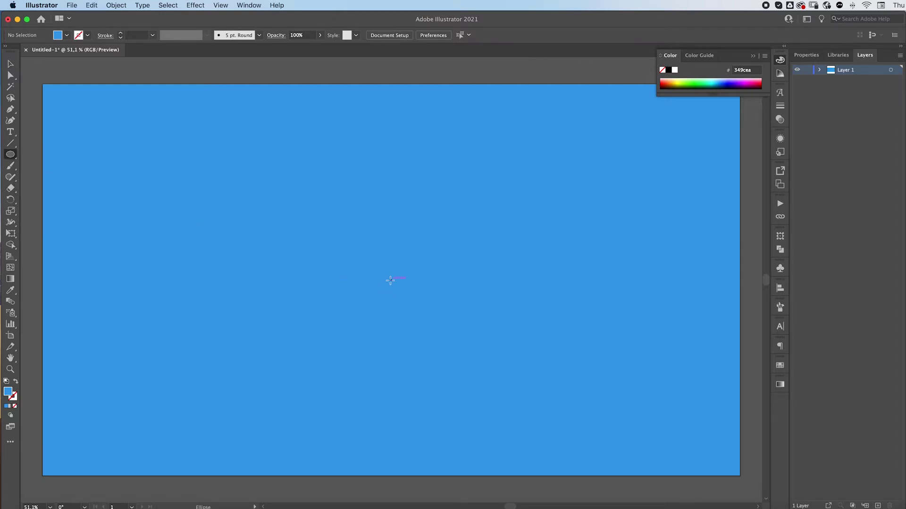
{"action": "left_click_drag", "start_coordinate": [390, 280], "coordinate": [286, 232]}
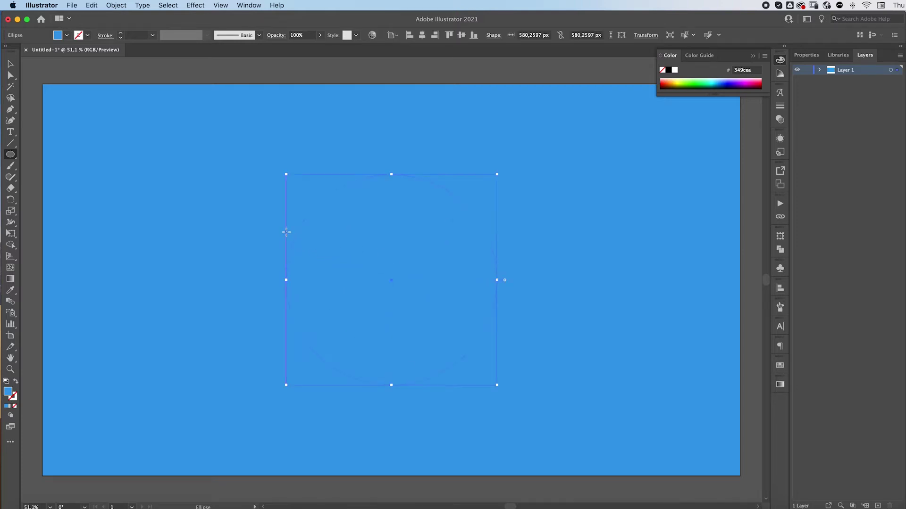
{"action": "key", "text": "v"}
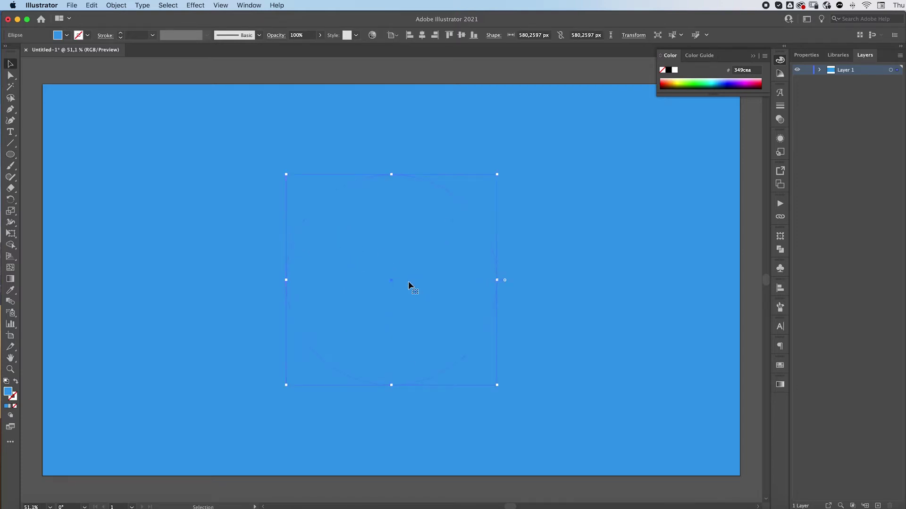
Add six mesh points across the circle with the Mesh tool, forming a grid of mesh lines
{"action": "left_click", "coordinate": [9, 269]}
{"action": "left_click", "coordinate": [318, 274]}
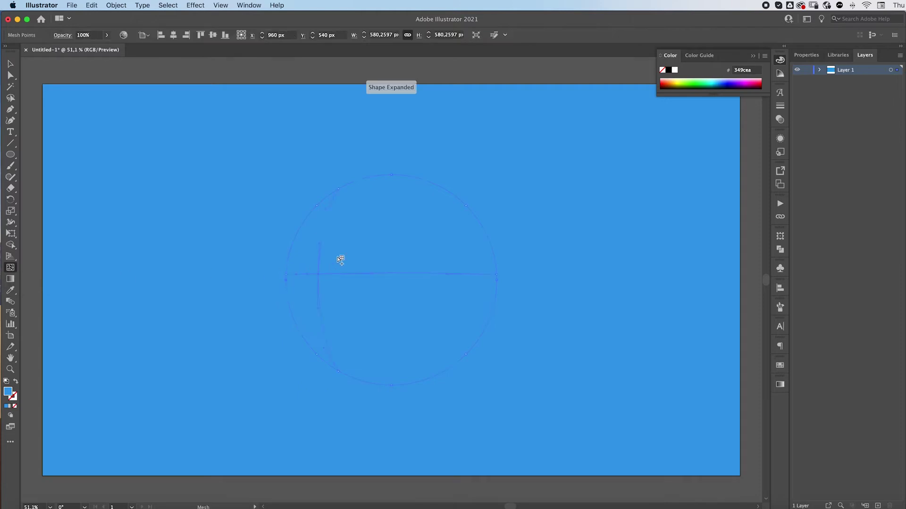
{"action": "left_click", "coordinate": [369, 212]}
{"action": "left_click", "coordinate": [449, 239]}
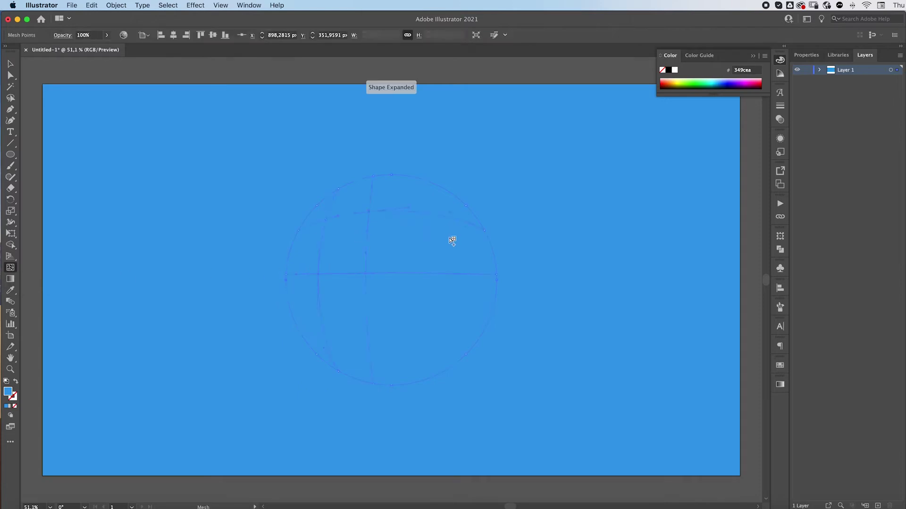
{"action": "left_click", "coordinate": [417, 329]}
{"action": "left_click", "coordinate": [343, 306]}
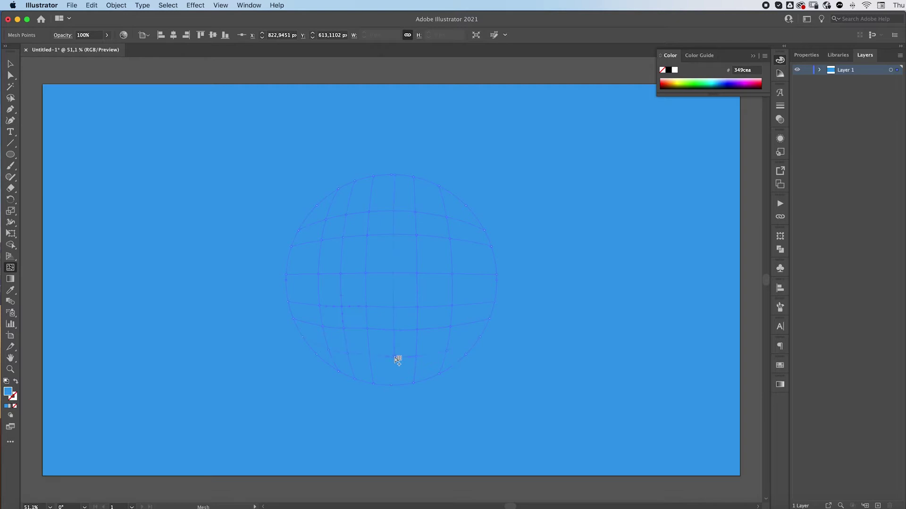
{"action": "left_click", "coordinate": [395, 357]}
{"action": "key", "text": "a"}
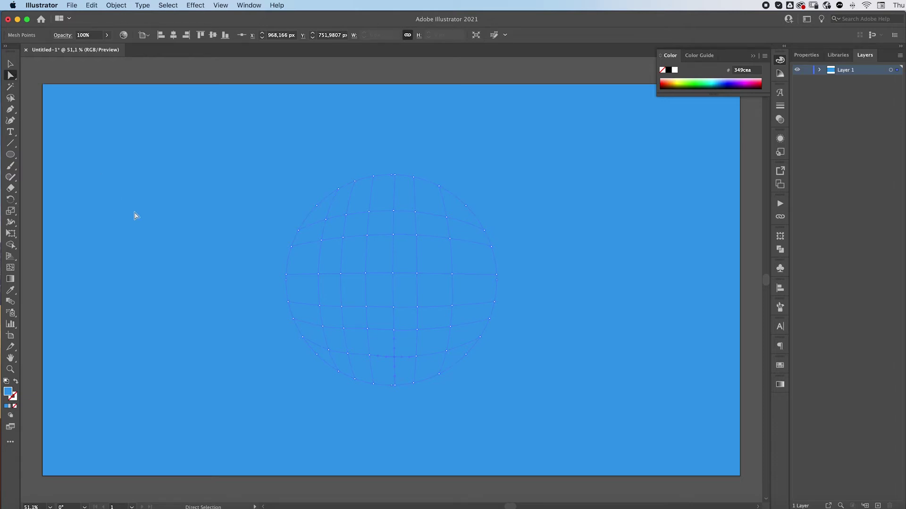
Colour all the mesh points cream ffe5b6
{"action": "key", "text": "super+a"}
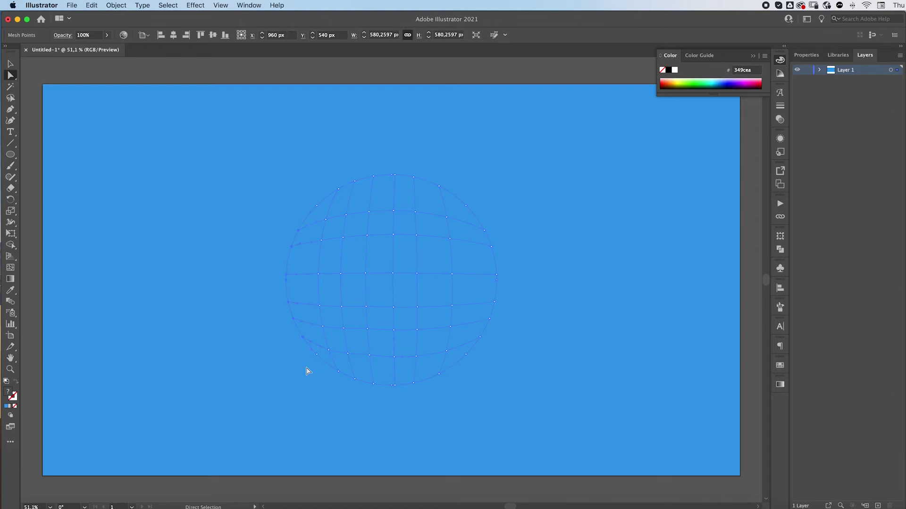
{"action": "double_click", "coordinate": [8, 393]}
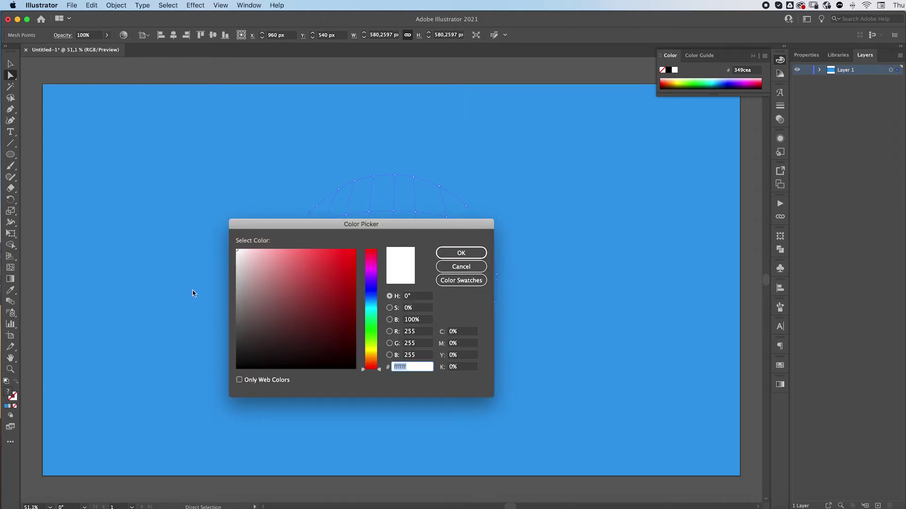
{"action": "type", "text": "ffe5b6"}
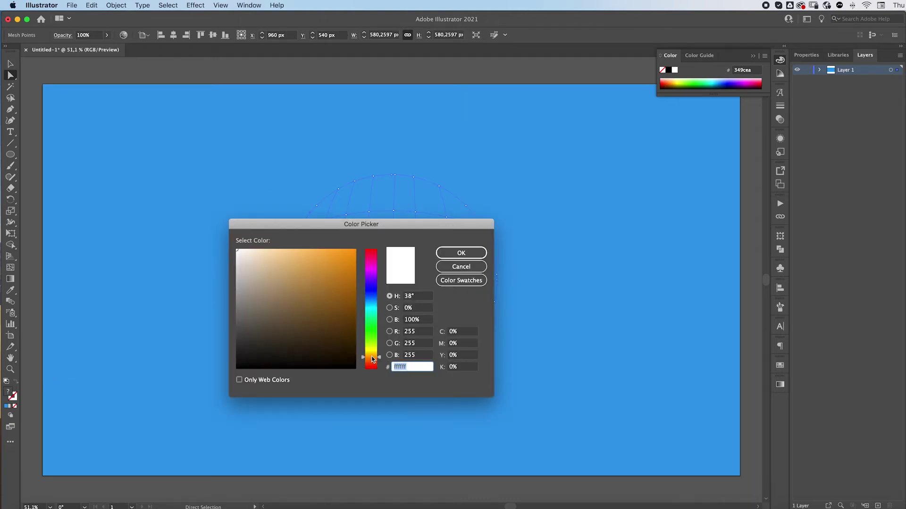
{"action": "left_click", "coordinate": [461, 253]}
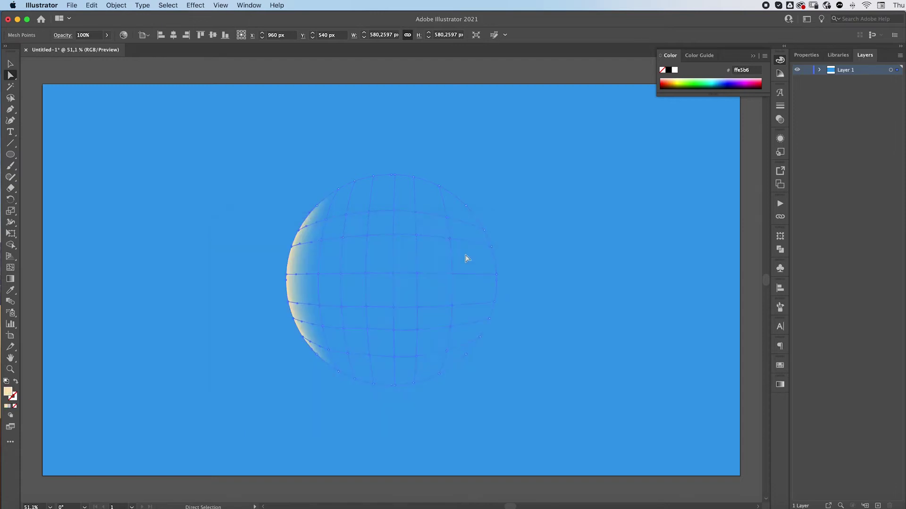
Set a group of mesh points to orange ff8f29
{"action": "left_click", "coordinate": [370, 332]}
{"action": "double_click", "coordinate": [12, 395]}
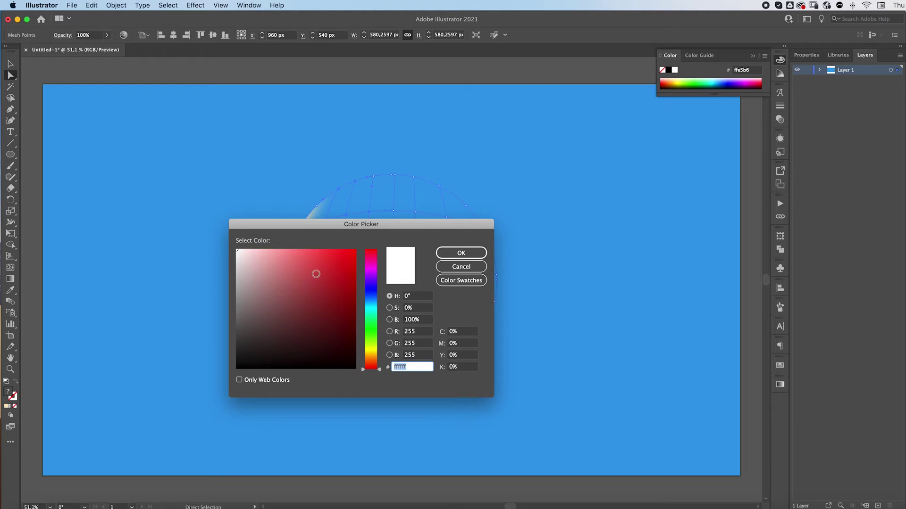
{"action": "left_click", "coordinate": [371, 357]}
{"action": "type", "text": "ea9b54"}
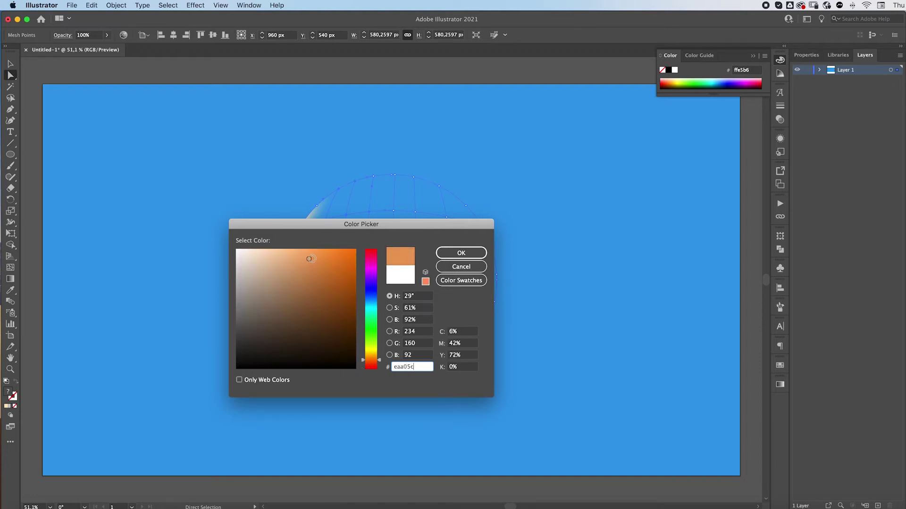
{"action": "key", "text": "BackSpace"}
{"action": "key", "text": "BackSpace"}
{"action": "key", "text": "BackSpace"}
{"action": "key", "text": "BackSpace"}
{"action": "key", "text": "BackSpace"}
{"action": "key", "text": "BackSpace"}
{"action": "type", "text": "ff8f29"}
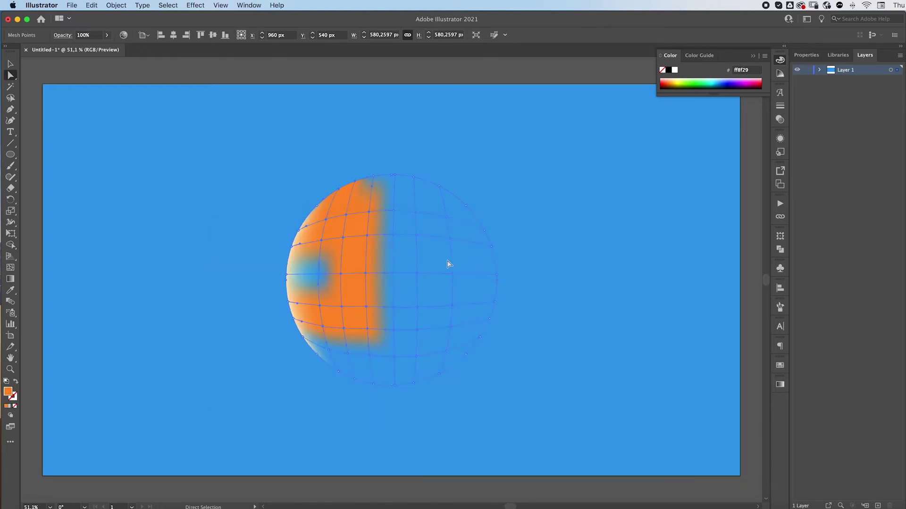
{"action": "left_click", "coordinate": [461, 253]}
Make the left mesh point pale yellow ffff83
{"action": "left_click", "coordinate": [319, 274]}
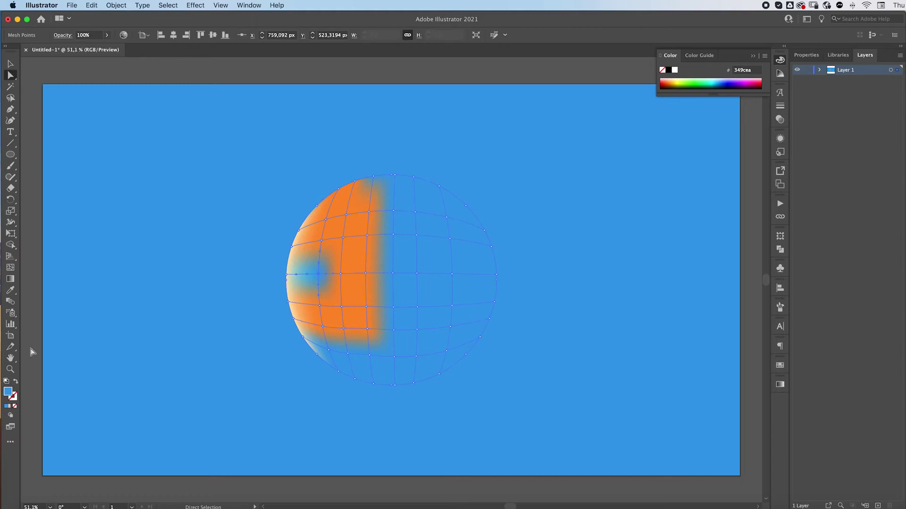
{"action": "double_click", "coordinate": [10, 394]}
{"action": "left_click_drag", "start_coordinate": [371, 325], "coordinate": [371, 349]}
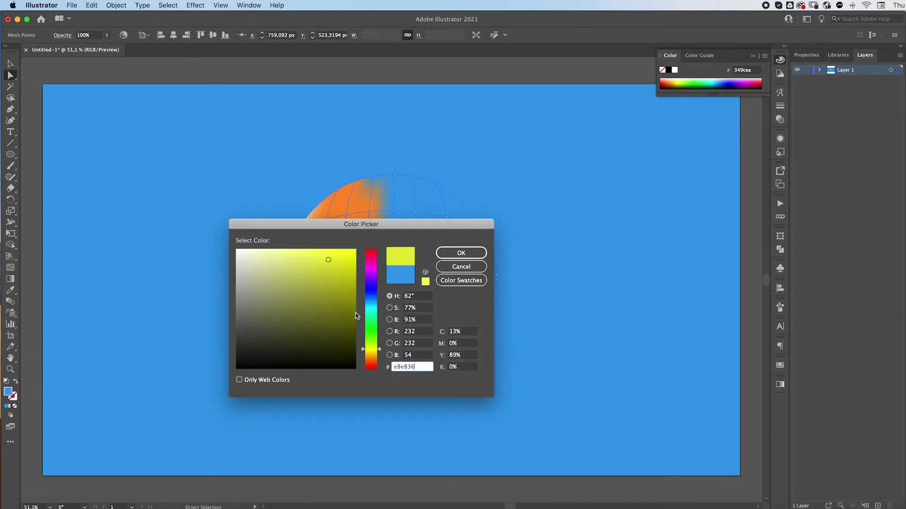
{"action": "type", "text": "e5e54c"}
{"action": "key", "text": "BackSpace"}
{"action": "key", "text": "BackSpace"}
{"action": "key", "text": "BackSpace"}
{"action": "key", "text": "BackSpace"}
{"action": "key", "text": "BackSpace"}
{"action": "key", "text": "BackSpace"}
{"action": "type", "text": "ffff83"}
{"action": "left_click", "coordinate": [481, 253]}
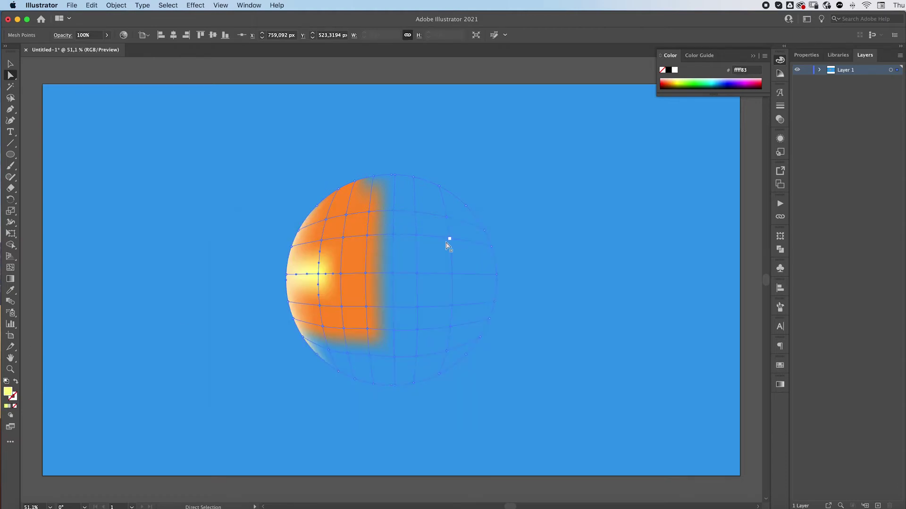
Give the mesh's outer edge points a light orange fill
{"action": "left_click", "coordinate": [479, 204]}
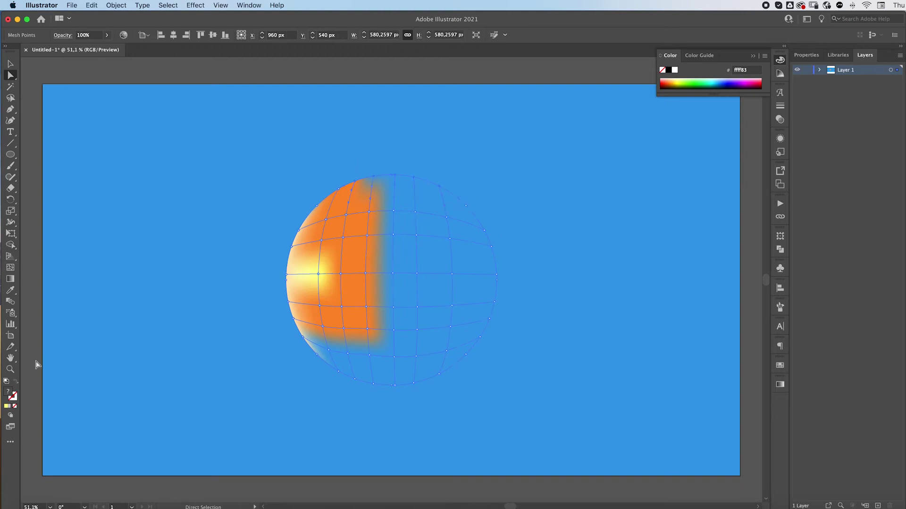
{"action": "double_click", "coordinate": [10, 396]}
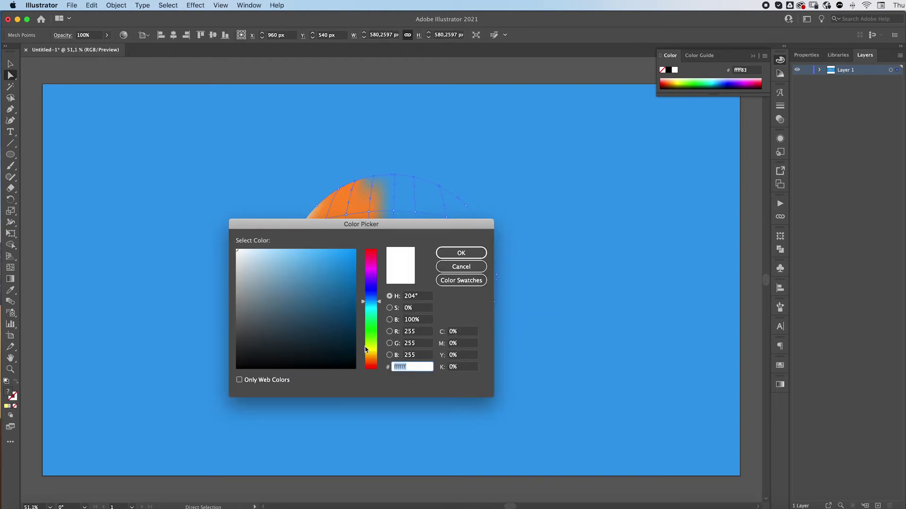
{"action": "left_click_drag", "start_coordinate": [365, 350], "coordinate": [367, 357]}
{"action": "left_click", "coordinate": [286, 249]}
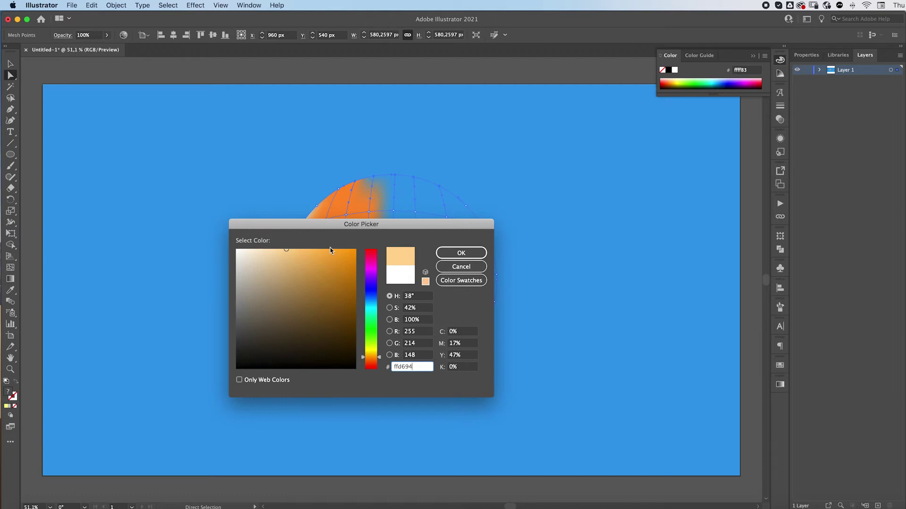
{"action": "left_click", "coordinate": [468, 255]}
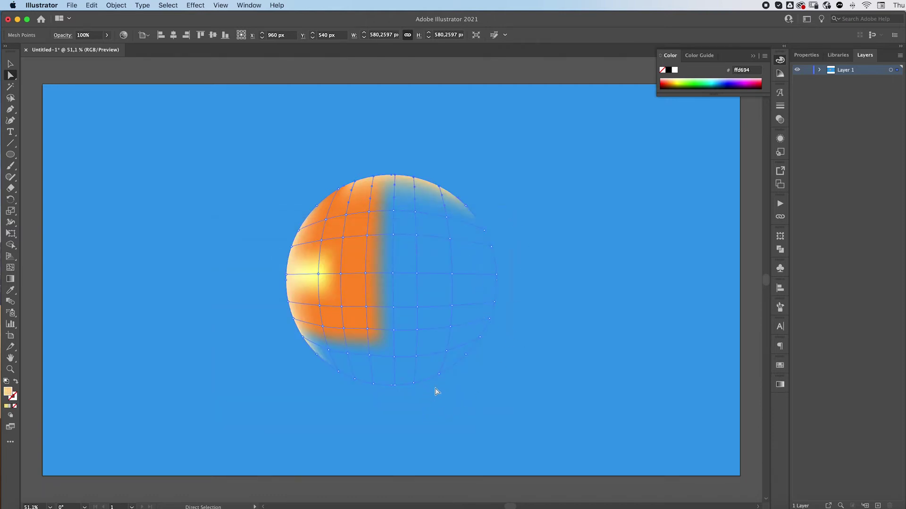
Fill a lower group of mesh points with dark orange
{"action": "left_click_drag", "start_coordinate": [474, 366], "coordinate": [161, 412]}
{"action": "double_click", "coordinate": [11, 394]}
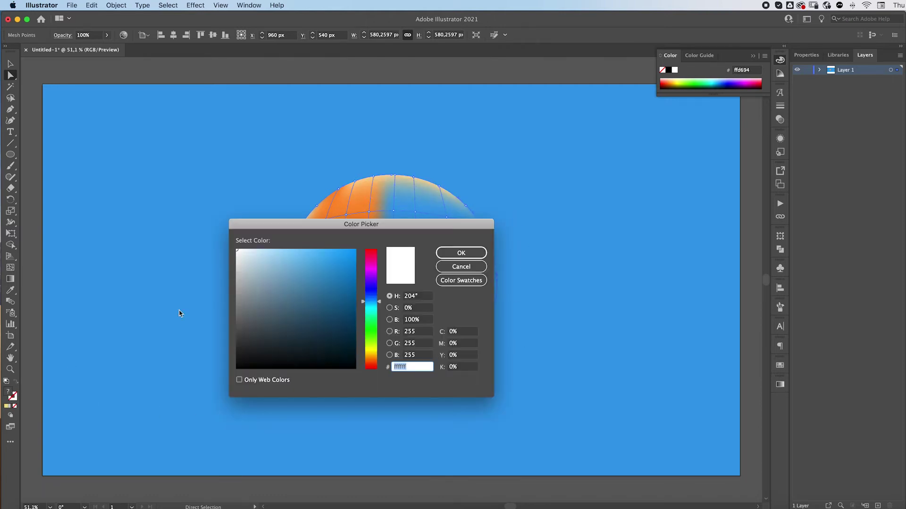
{"action": "left_click", "coordinate": [370, 363]}
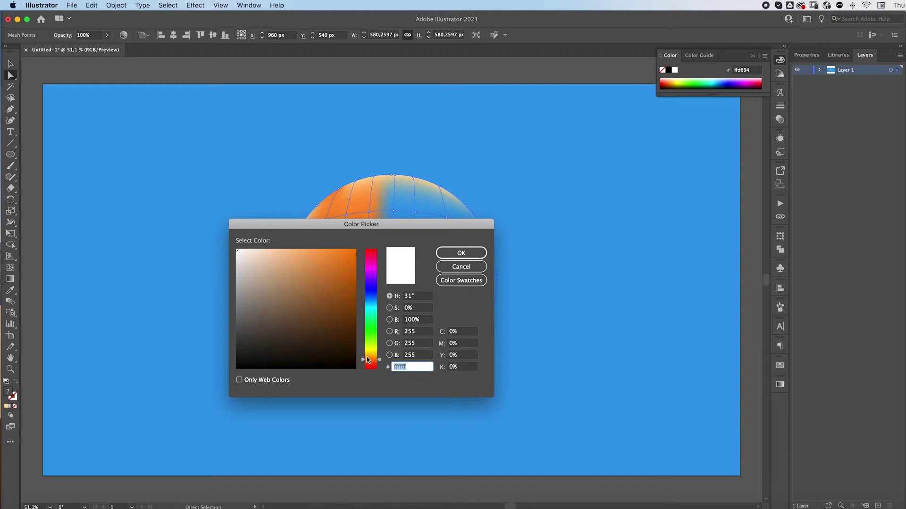
{"action": "left_click_drag", "start_coordinate": [344, 294], "coordinate": [358, 303]}
{"action": "left_click", "coordinate": [461, 252]}
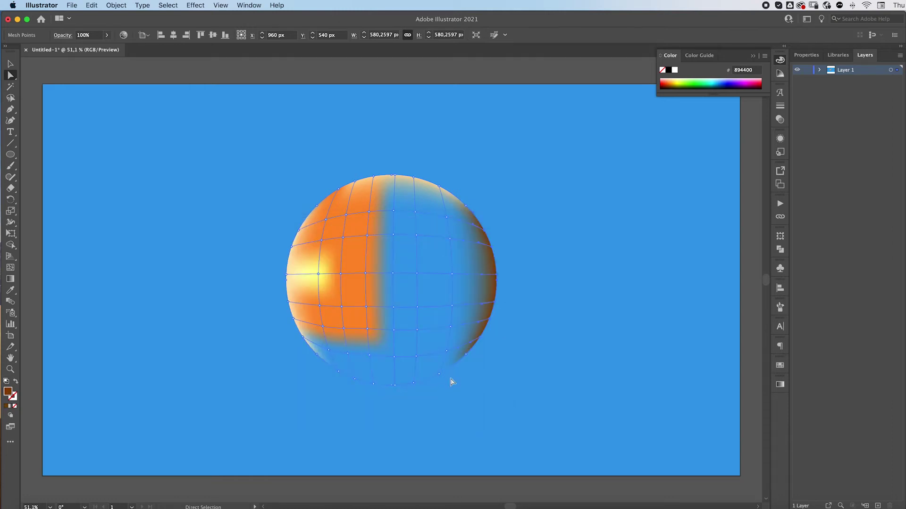
Eyedrop orange onto the right-side points and light orange onto another blue column
{"action": "left_click_drag", "start_coordinate": [456, 210], "coordinate": [251, 298]}
{"action": "key", "text": "i"}
{"action": "left_click", "coordinate": [334, 256]}
{"action": "key", "text": "a"}
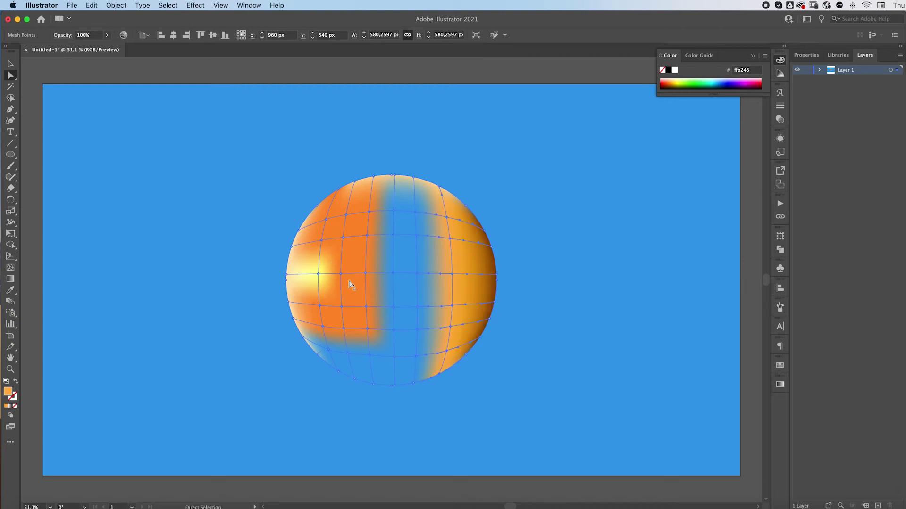
{"action": "left_click", "coordinate": [403, 204]}
{"action": "key", "text": "i"}
{"action": "left_click", "coordinate": [389, 174]}
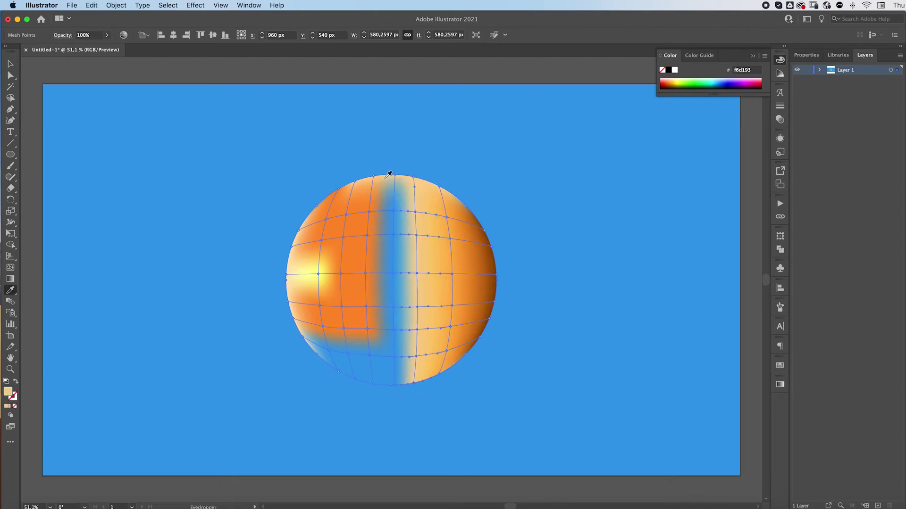
{"action": "key", "text": "a"}
Eyedrop pale yellow onto the blue middle column and bottom-left patches
{"action": "left_click", "coordinate": [407, 193]}
{"action": "key", "text": "i"}
{"action": "left_click", "coordinate": [325, 276]}
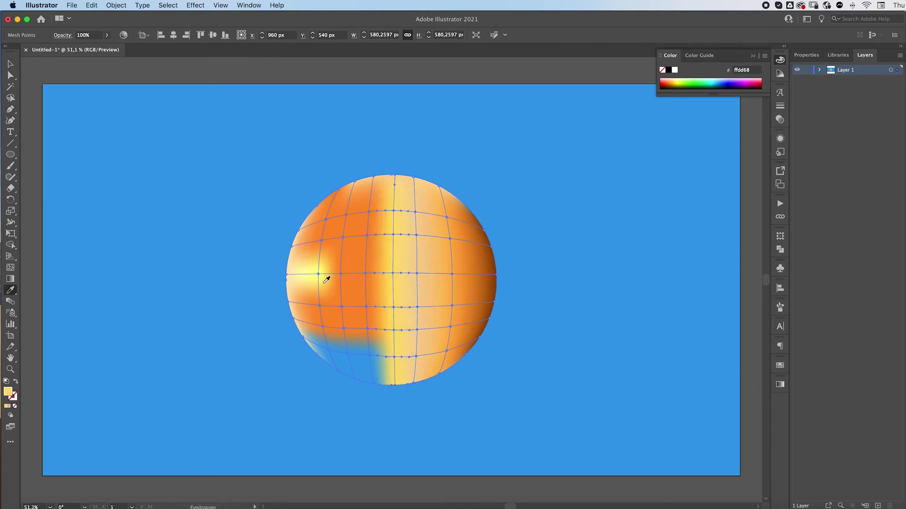
{"action": "key", "text": "a"}
{"action": "left_click", "coordinate": [379, 392]}
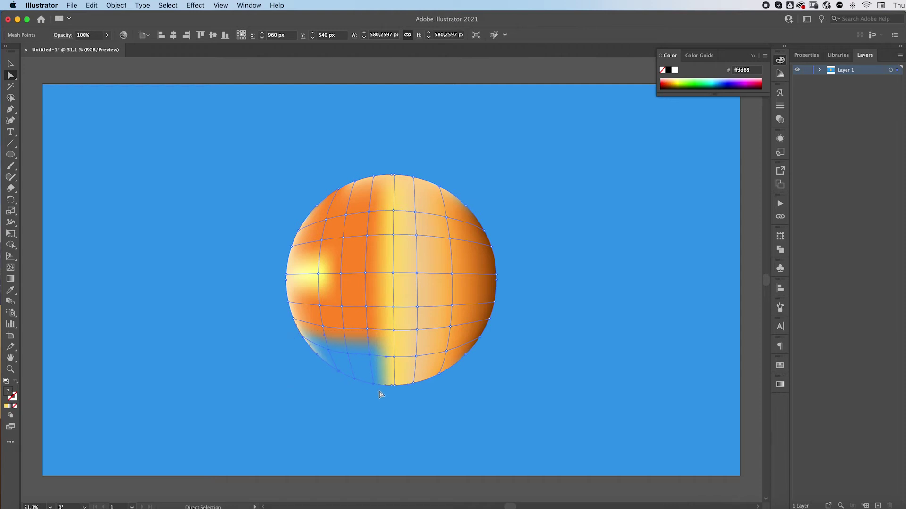
{"action": "key", "text": "i"}
{"action": "left_click", "coordinate": [299, 279]}
{"action": "key", "text": "v"}
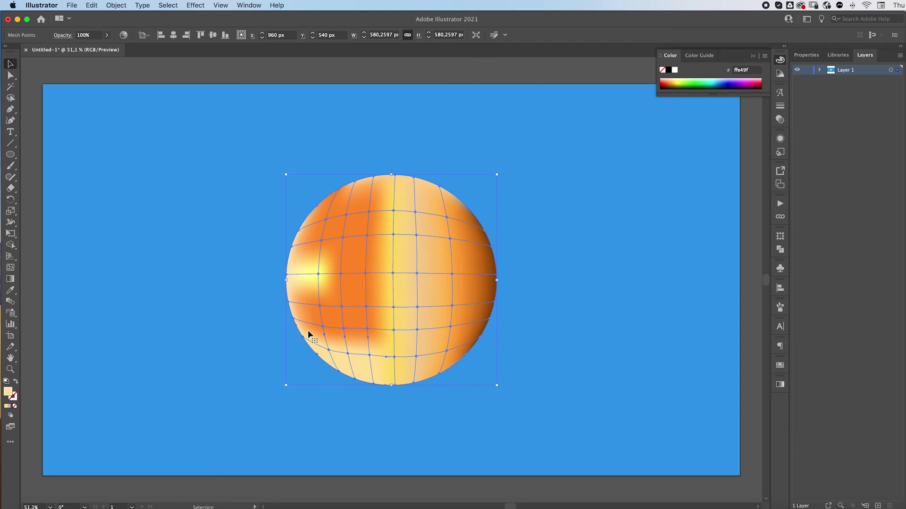
{"action": "left_click", "coordinate": [598, 356]}
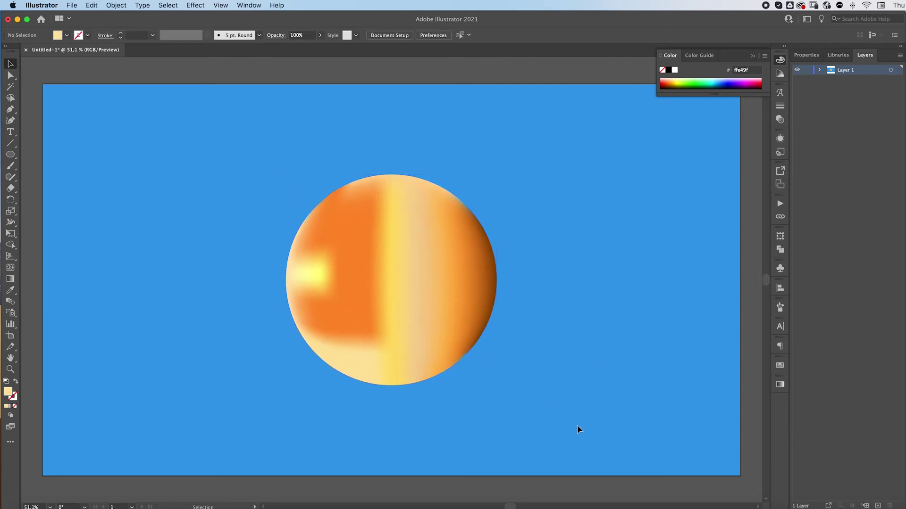
{"action": "left_click", "coordinate": [429, 304]}
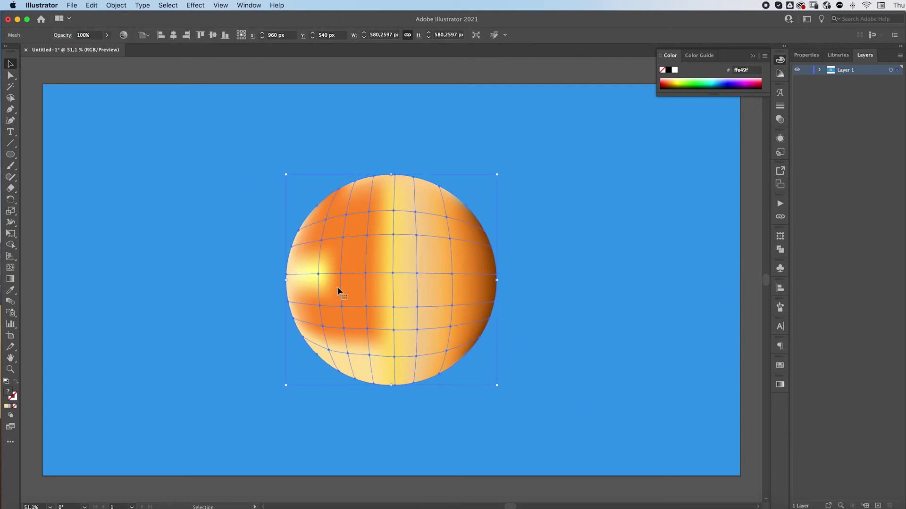
Set the mesh sphere's blending mode to Luminosity in the Transparency panel, then deselect
{"action": "left_click", "coordinate": [780, 121]}
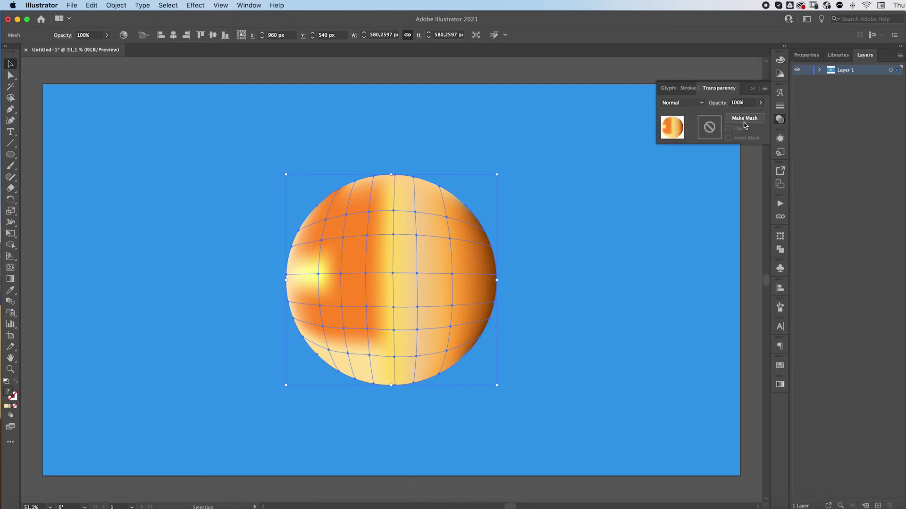
{"action": "left_click", "coordinate": [691, 103]}
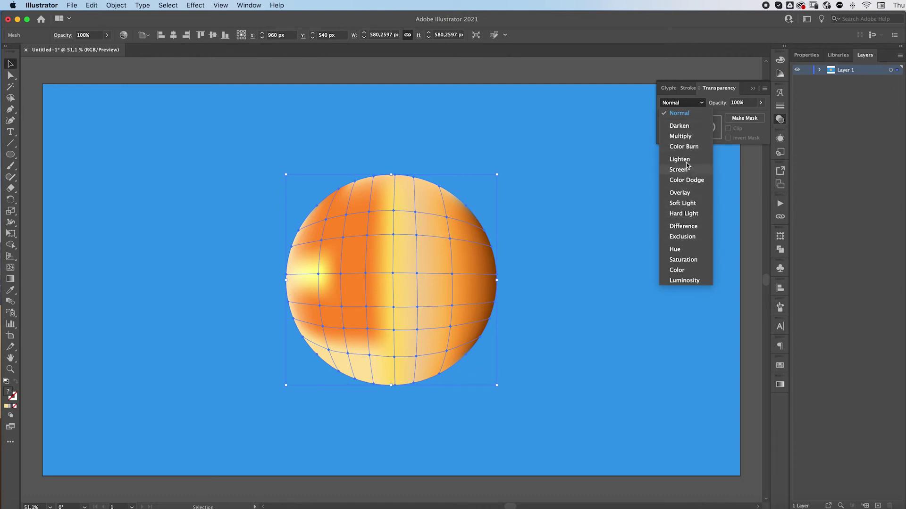
{"action": "left_click", "coordinate": [684, 279]}
{"action": "left_click", "coordinate": [681, 103]}
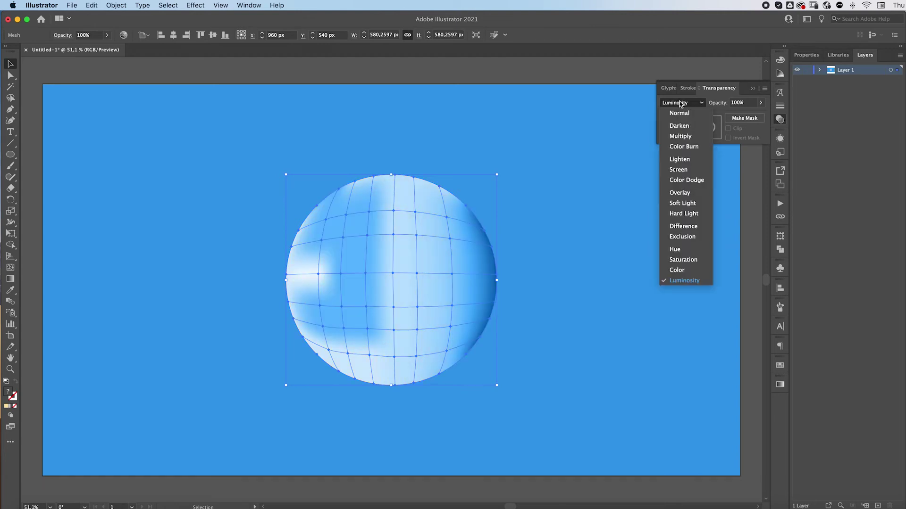
{"action": "left_click", "coordinate": [681, 281]}
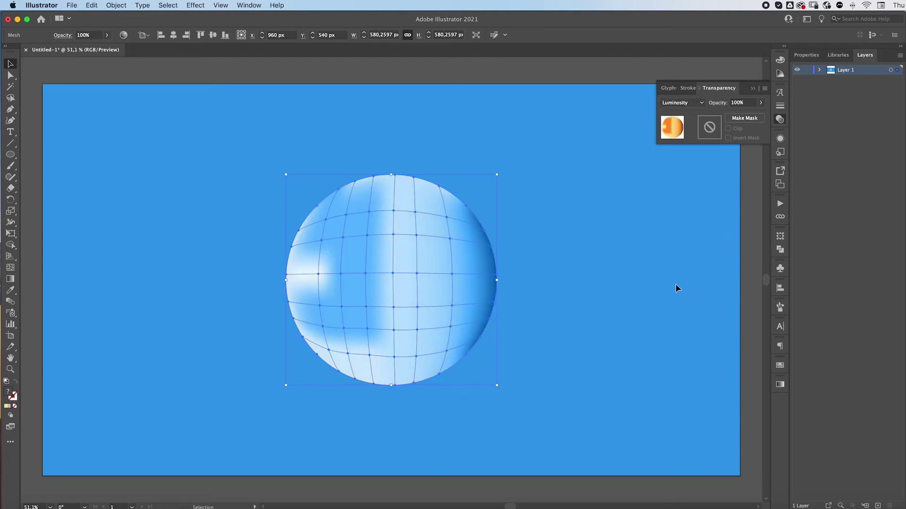
{"action": "left_click", "coordinate": [676, 289]}
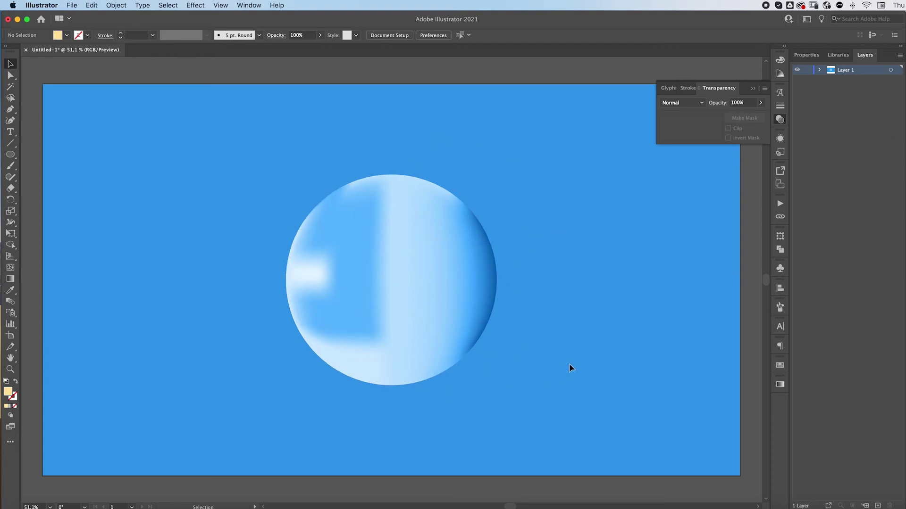
Scale the bubble down to about 297 px
{"action": "key", "text": "z"}
{"action": "left_click", "coordinate": [622, 243], "text": "alt"}
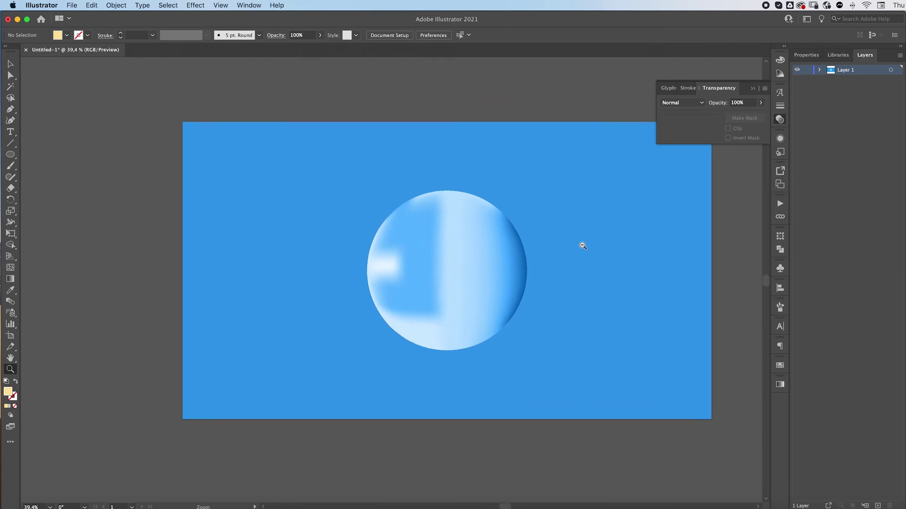
{"action": "left_click", "coordinate": [582, 245], "text": "alt"}
{"action": "key", "text": "v"}
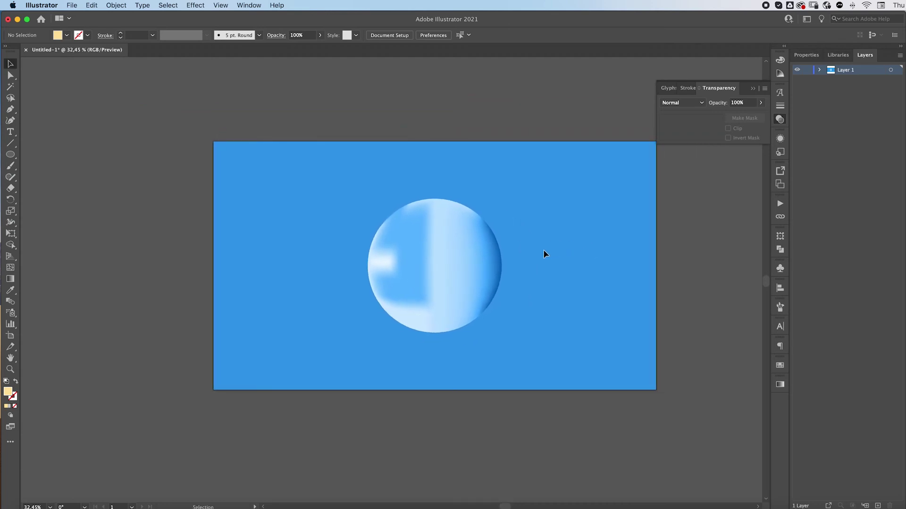
{"action": "left_click", "coordinate": [478, 294]}
{"action": "left_click_drag", "start_coordinate": [501, 332], "coordinate": [469, 318]}
Move the bubble up-left, add a copy rotated 45° below-right, and select that copy
{"action": "mouse_move", "coordinate": [443, 265]}
{"action": "left_mouse_down"}
{"action": "mouse_move", "coordinate": [339, 205]}
{"action": "mouse_move", "coordinate": [445, 267]}
{"action": "left_mouse_up"}
{"action": "left_click_drag", "start_coordinate": [465, 218], "coordinate": [443, 318]}
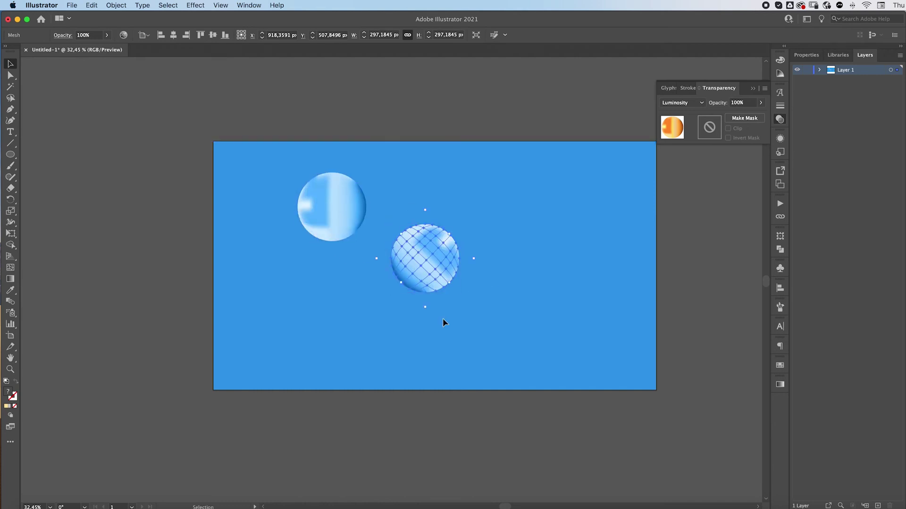
{"action": "scroll", "coordinate": [508, 313], "scroll_direction": "up", "scroll_amount": 1}
{"action": "left_click", "coordinate": [526, 319]}
{"action": "key", "text": "z"}
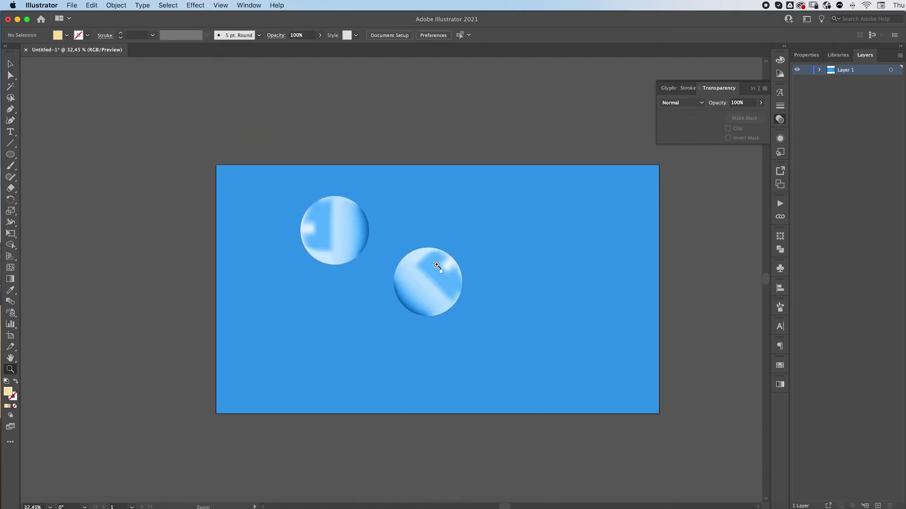
{"action": "left_click_drag", "start_coordinate": [438, 263], "coordinate": [533, 264]}
{"action": "key", "text": "v"}
{"action": "left_click", "coordinate": [455, 287]}
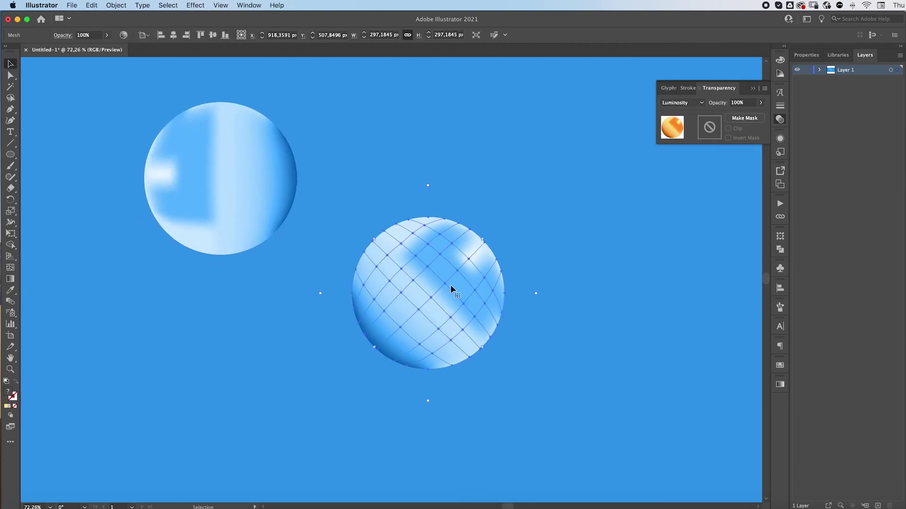
Recolour a mesh point on the rotated bubble's right side from orange to light peach
{"action": "key", "text": "a"}
{"action": "left_click", "coordinate": [415, 259]}
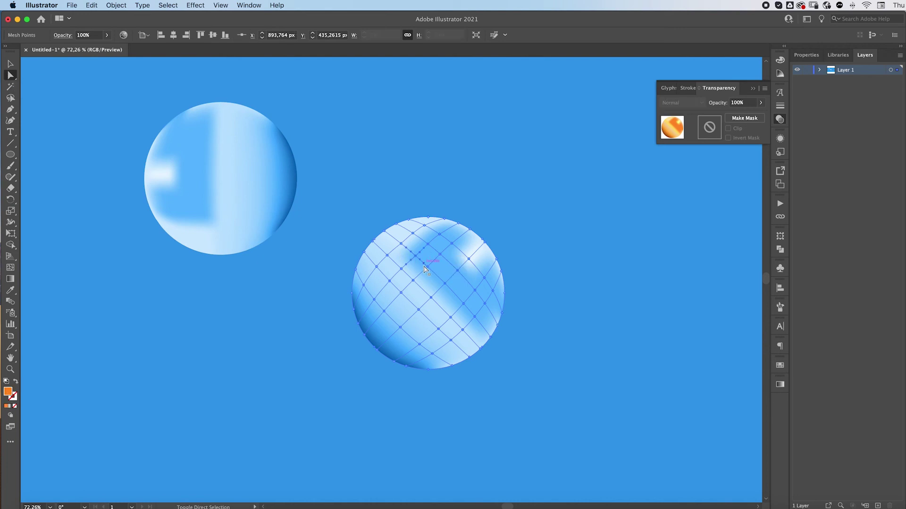
{"action": "left_click", "coordinate": [463, 304]}
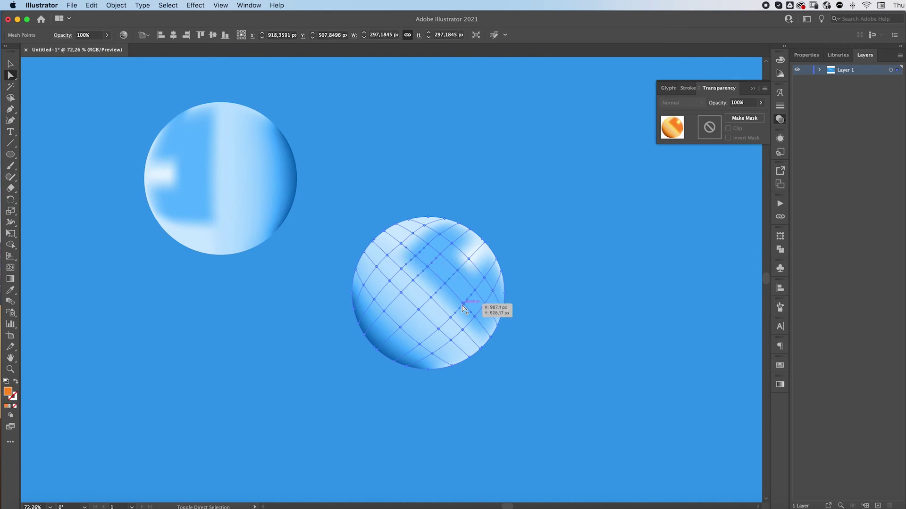
{"action": "double_click", "coordinate": [7, 393]}
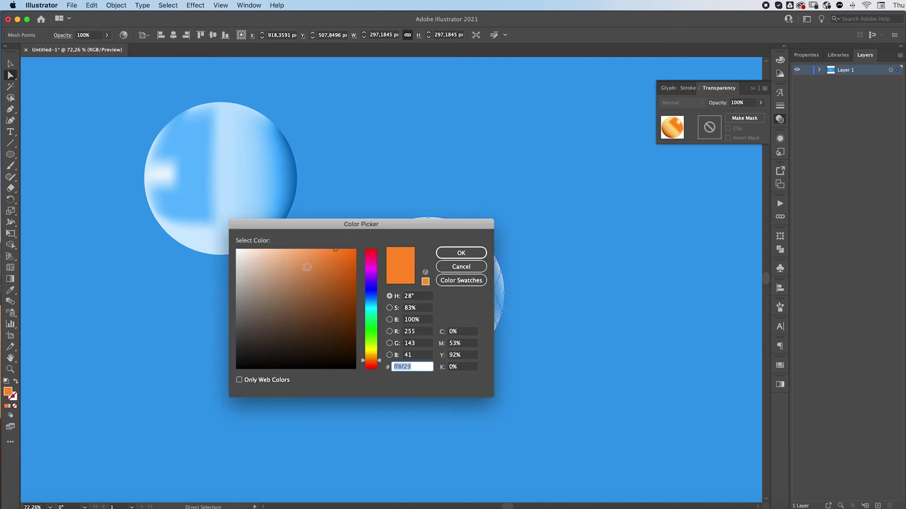
{"action": "left_click_drag", "start_coordinate": [307, 267], "coordinate": [276, 240]}
{"action": "left_click", "coordinate": [461, 253]}
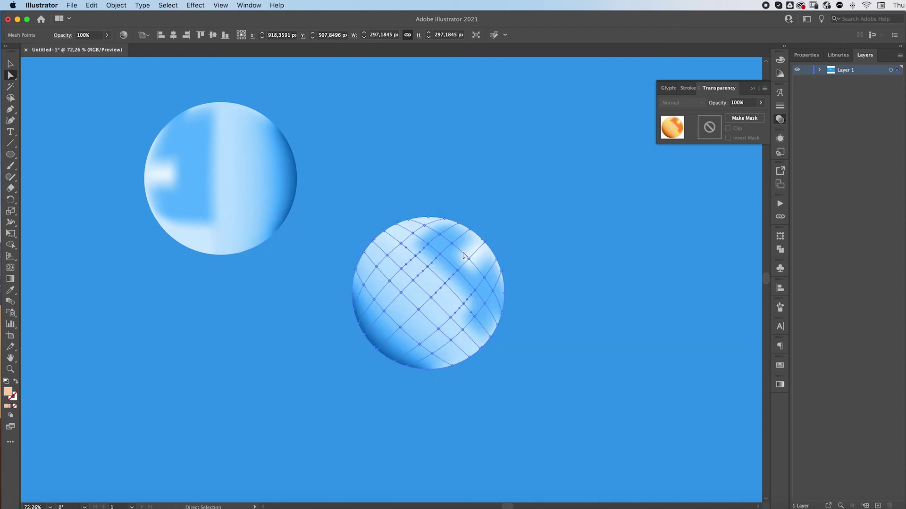